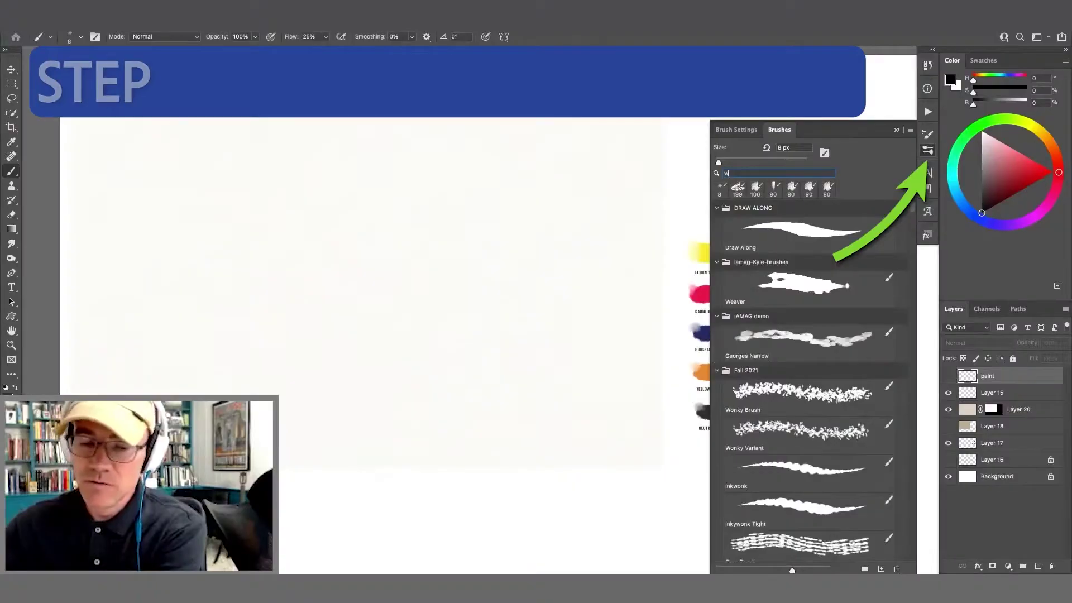
- Search the brush library for "watercolor" and look through the Kyle_Real_Watercolor brush set
{"action": "type", "text": "atercolor"}
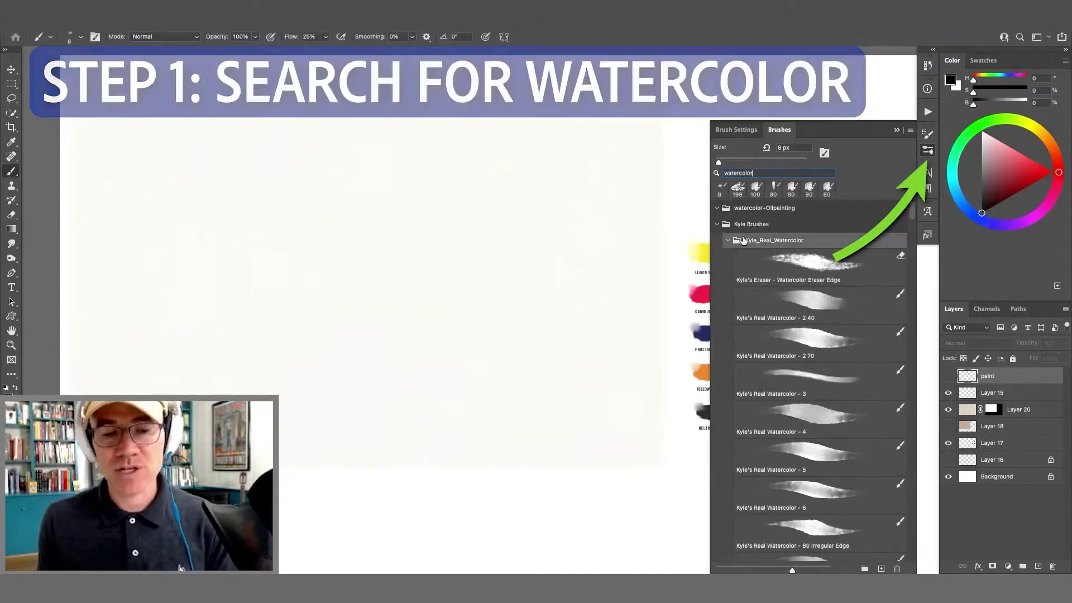
{"action": "scroll", "coordinate": [746, 441], "scroll_direction": "down", "scroll_amount": 10}
{"action": "scroll", "coordinate": [725, 279], "scroll_direction": "up", "scroll_amount": 20}
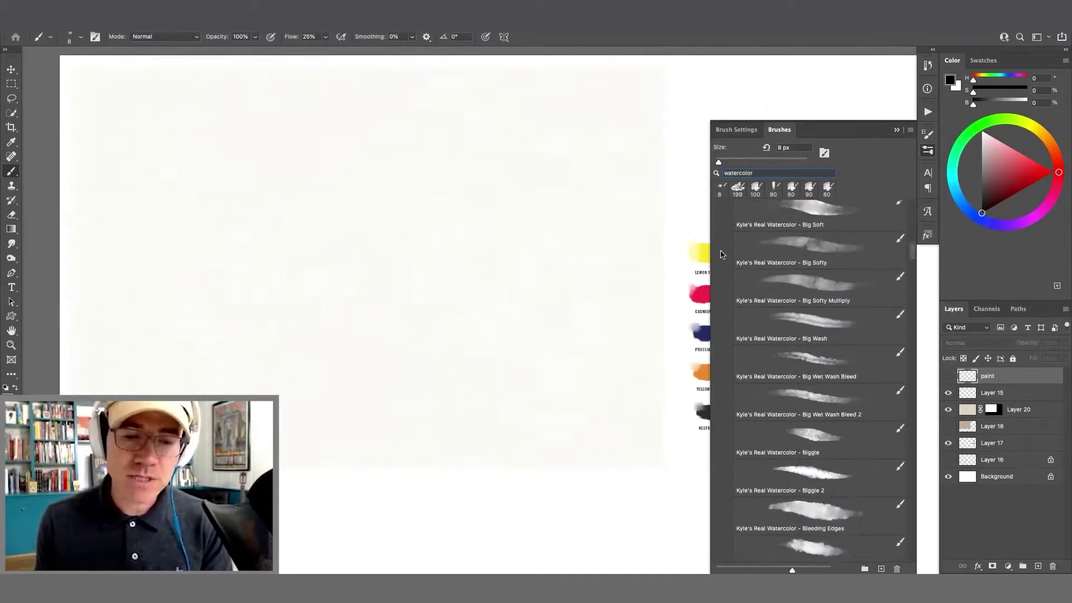
{"action": "scroll", "coordinate": [720, 225], "scroll_direction": "up", "scroll_amount": 5}
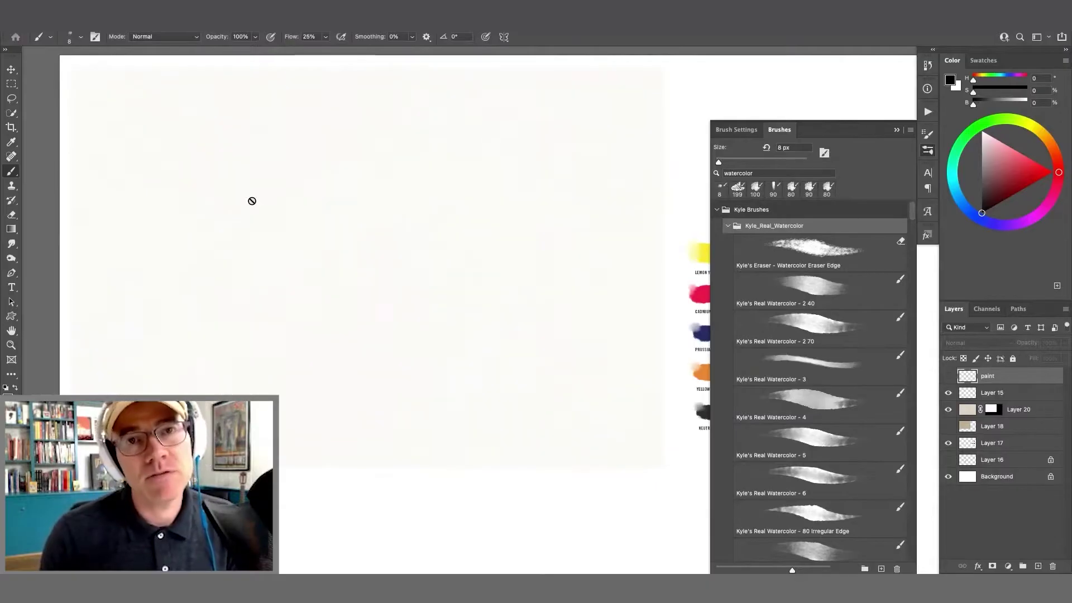
{"action": "left_click_drag", "start_coordinate": [337, 256], "coordinate": [330, 251]}
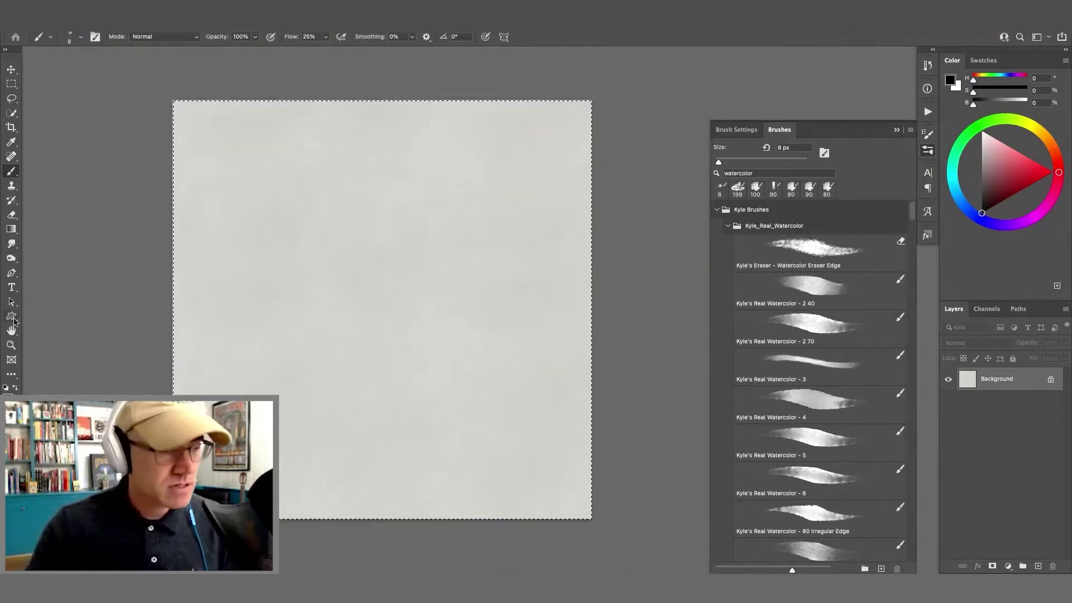
{"action": "left_click", "coordinate": [218, 303]}
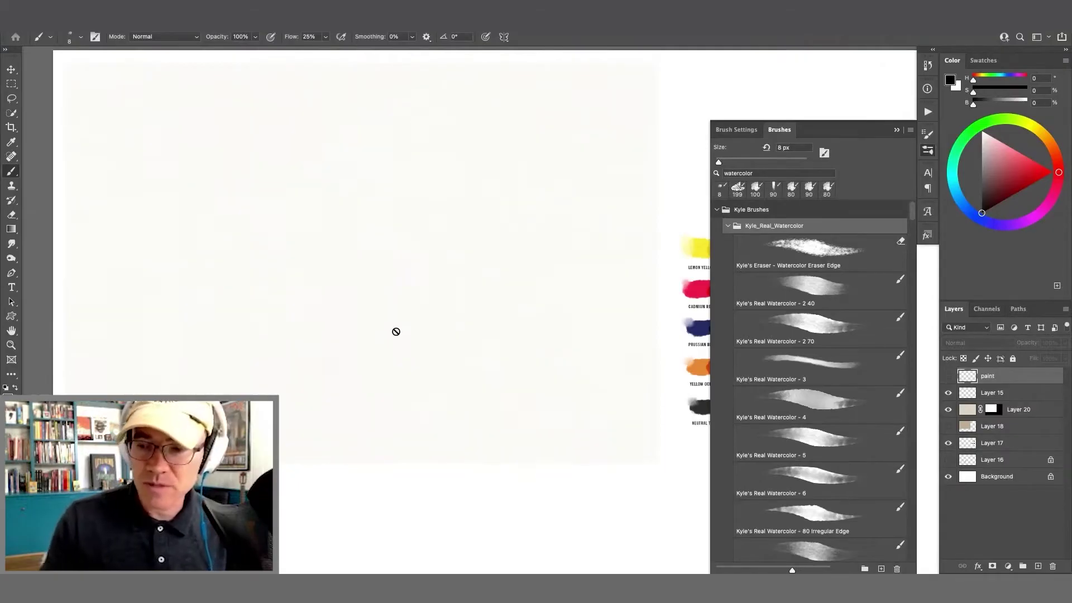
- Add a new empty layer above the paint layer
{"action": "key", "text": "super+shift+alt+n"}
{"action": "left_click_drag", "start_coordinate": [295, 356], "coordinate": [300, 325]}
{"action": "left_click_drag", "start_coordinate": [309, 270], "coordinate": [313, 327]}
{"action": "scroll", "coordinate": [349, 186], "scroll_direction": "down", "scroll_amount": 1}
{"action": "scroll", "coordinate": [350, 186], "scroll_direction": "right", "scroll_amount": 1}
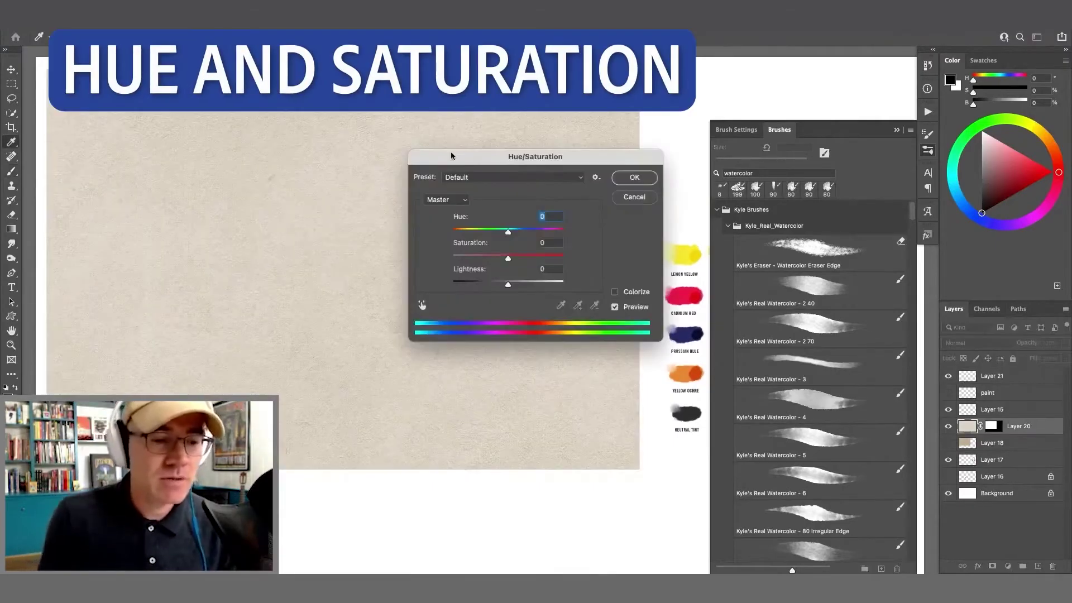
- Accept the Hue/Saturation settings for the paper texture on Layer 20 and set that layer's opacity to 20%
{"action": "left_click_drag", "start_coordinate": [440, 156], "coordinate": [349, 324]}
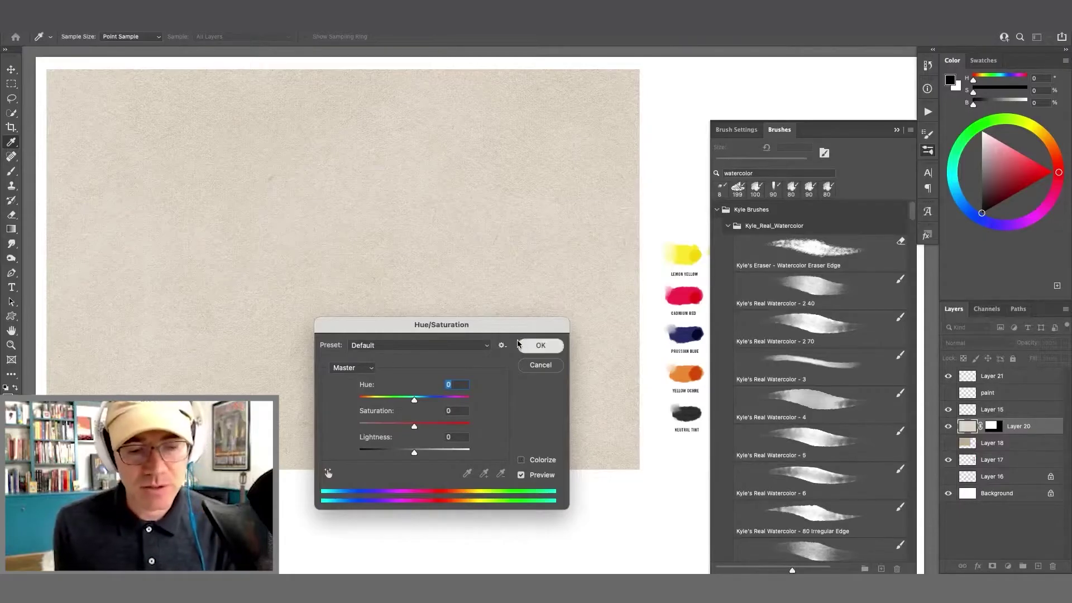
{"action": "left_click", "coordinate": [540, 344]}
{"action": "key", "text": "b"}
{"action": "left_click", "coordinate": [1044, 343]}
{"action": "type", "text": "20"}
{"action": "key", "text": "Return"}
{"action": "key", "text": "z"}
{"action": "left_click", "coordinate": [339, 240]}
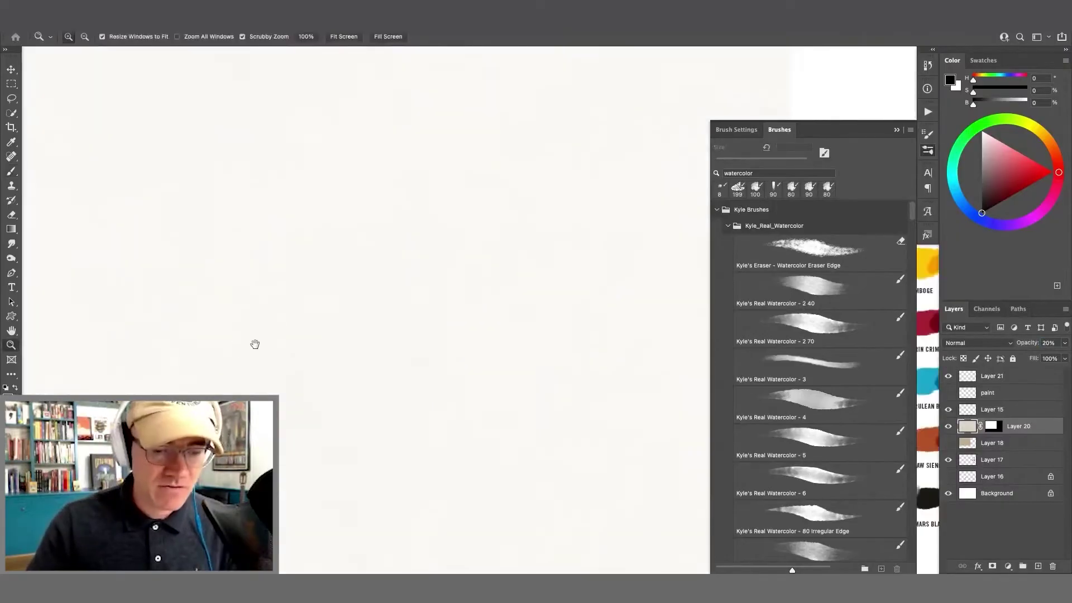
{"action": "left_click", "coordinate": [265, 352], "text": "alt"}
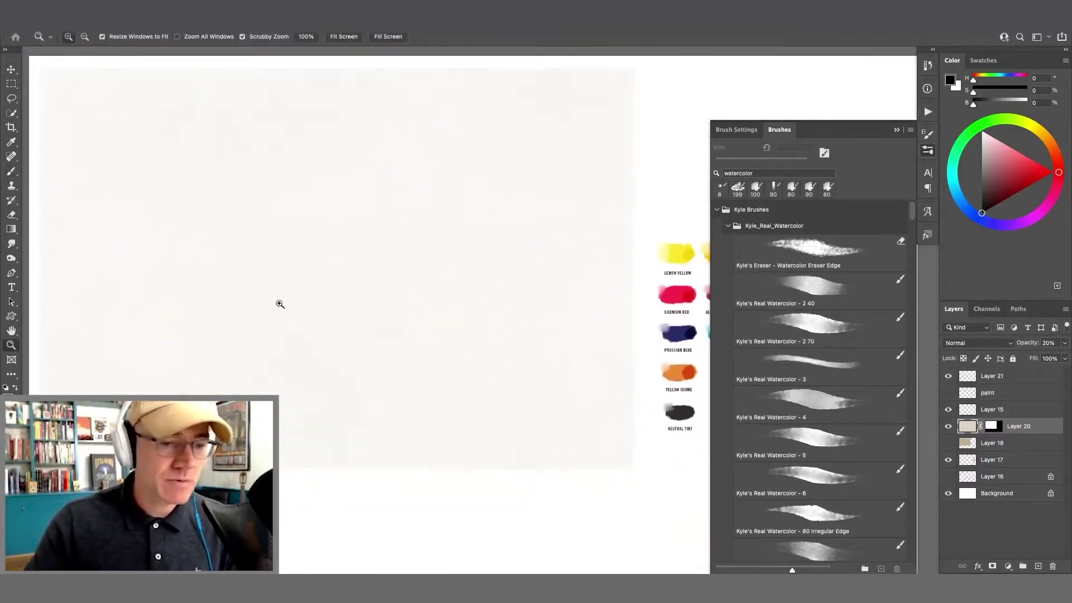
{"action": "key", "text": "b"}
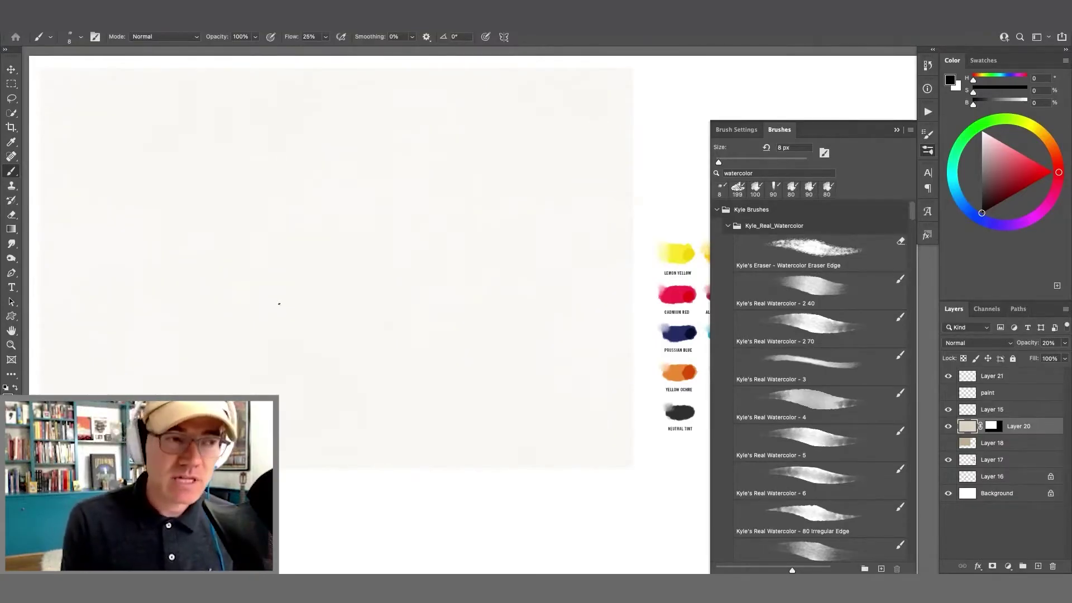
- Choose the Kyle's Real Watercolor - 5 brush from the watercolor brush set
{"action": "scroll", "coordinate": [279, 303], "scroll_direction": "left", "scroll_amount": 1}
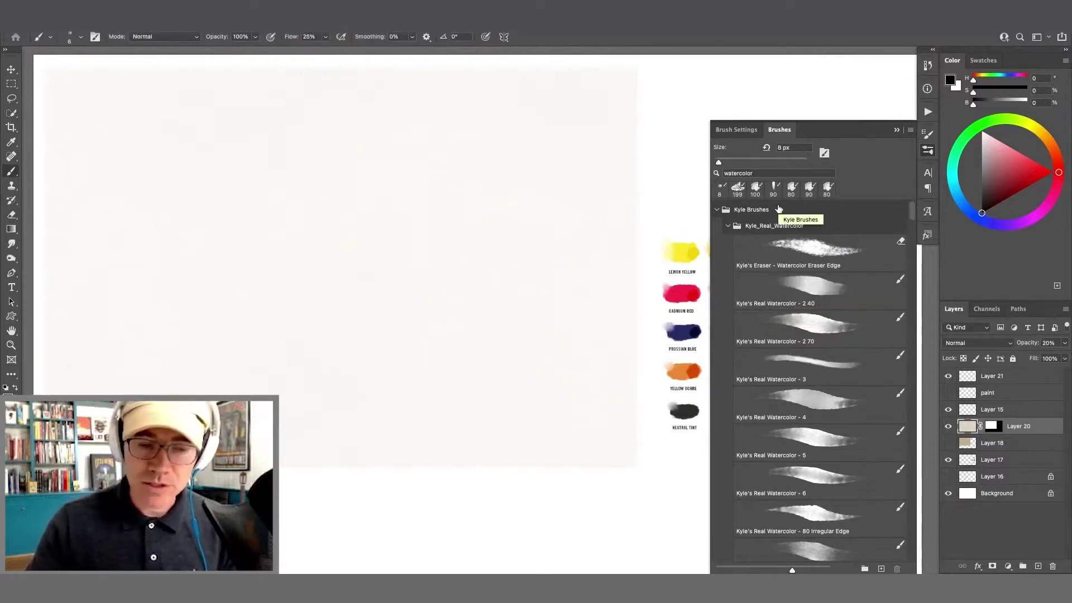
{"action": "scroll", "coordinate": [915, 221], "scroll_direction": "down", "scroll_amount": 3}
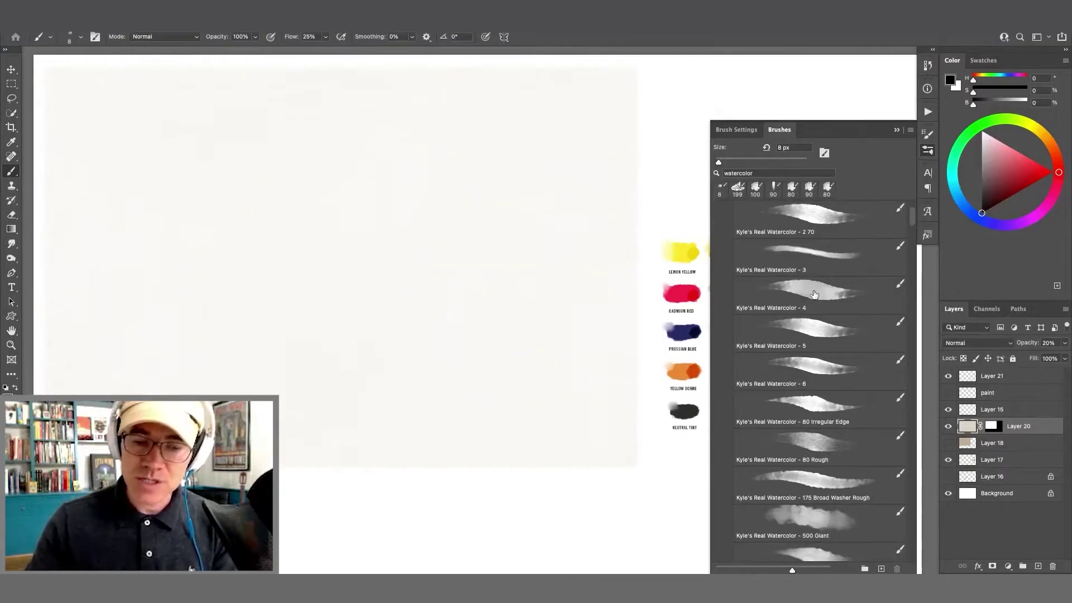
{"action": "left_click", "coordinate": [806, 325]}
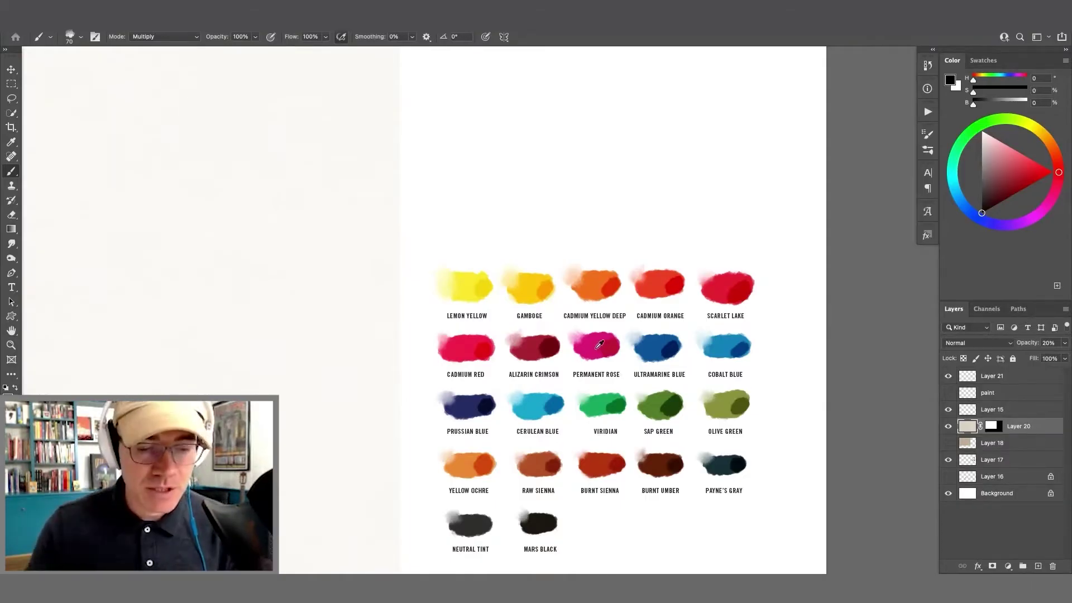
- Sample Permanent Rose from the palette and paint broad test strokes above the swatches on a new layer
{"action": "left_click", "coordinate": [584, 346], "text": "alt"}
{"action": "mouse_move", "coordinate": [629, 292]}
{"action": "left_mouse_down"}
{"action": "mouse_move", "coordinate": [398, 324]}
{"action": "mouse_move", "coordinate": [698, 290]}
{"action": "left_mouse_up"}
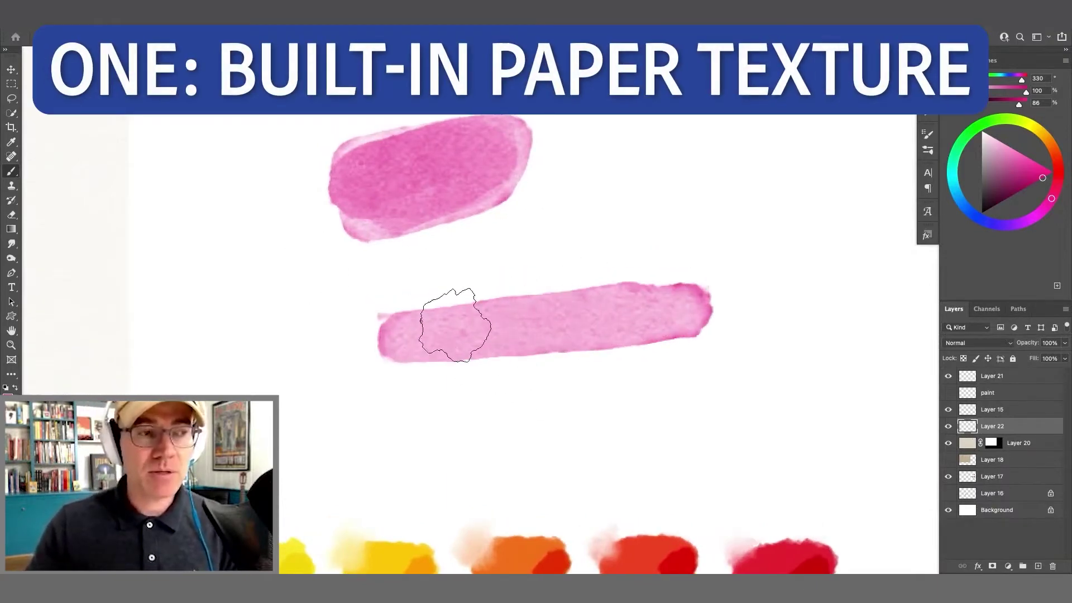
{"action": "left_click_drag", "start_coordinate": [418, 365], "coordinate": [385, 363]}
{"action": "left_click_drag", "start_coordinate": [426, 349], "coordinate": [527, 249]}
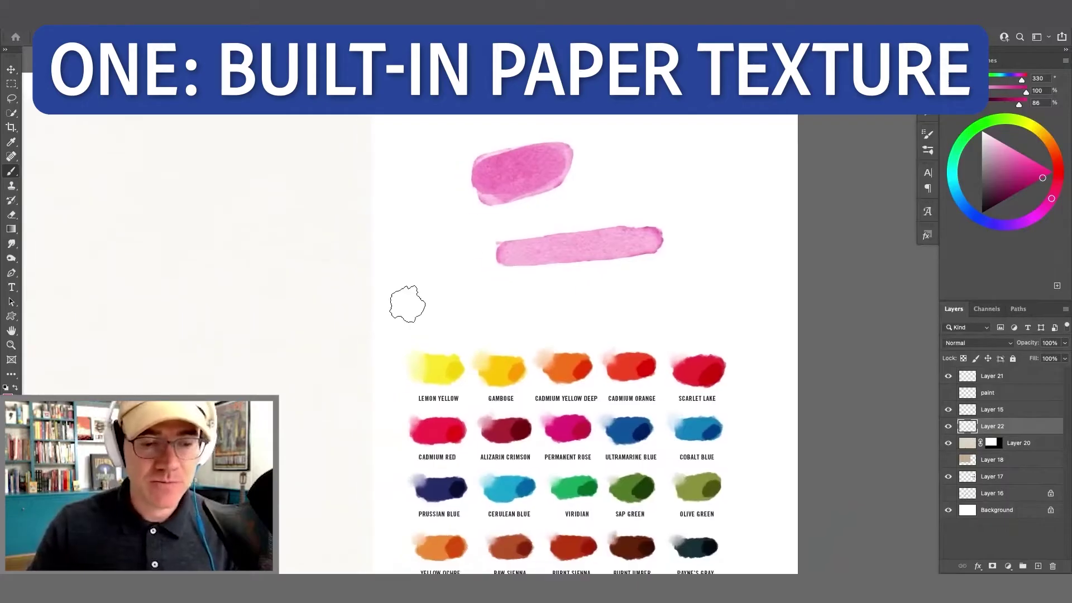
{"action": "scroll", "coordinate": [613, 271], "scroll_direction": "up", "scroll_amount": 3}
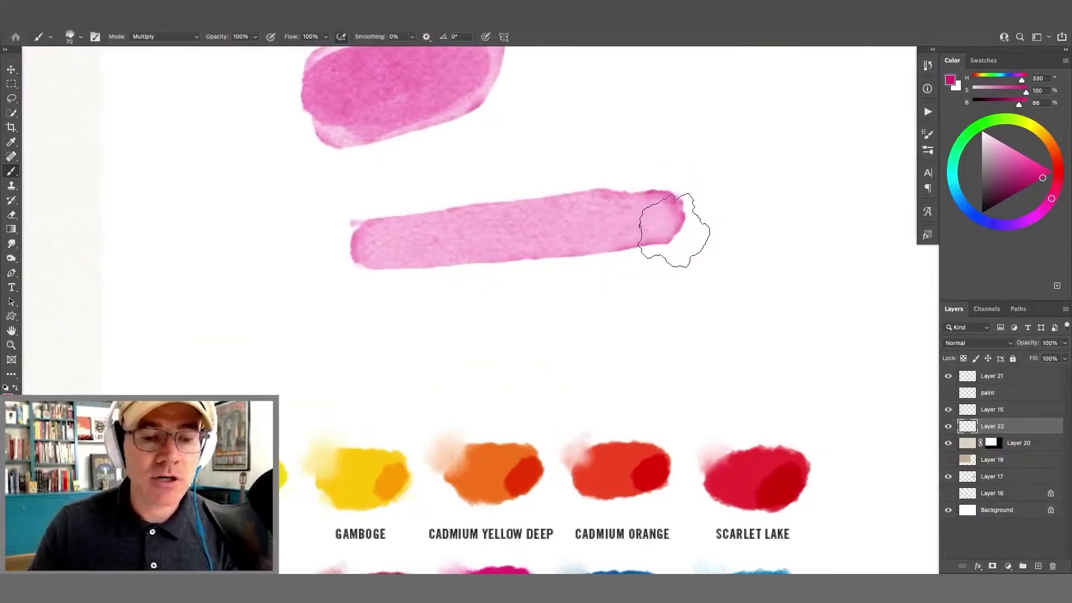
{"action": "scroll", "coordinate": [419, 287], "scroll_direction": "down", "scroll_amount": 3}
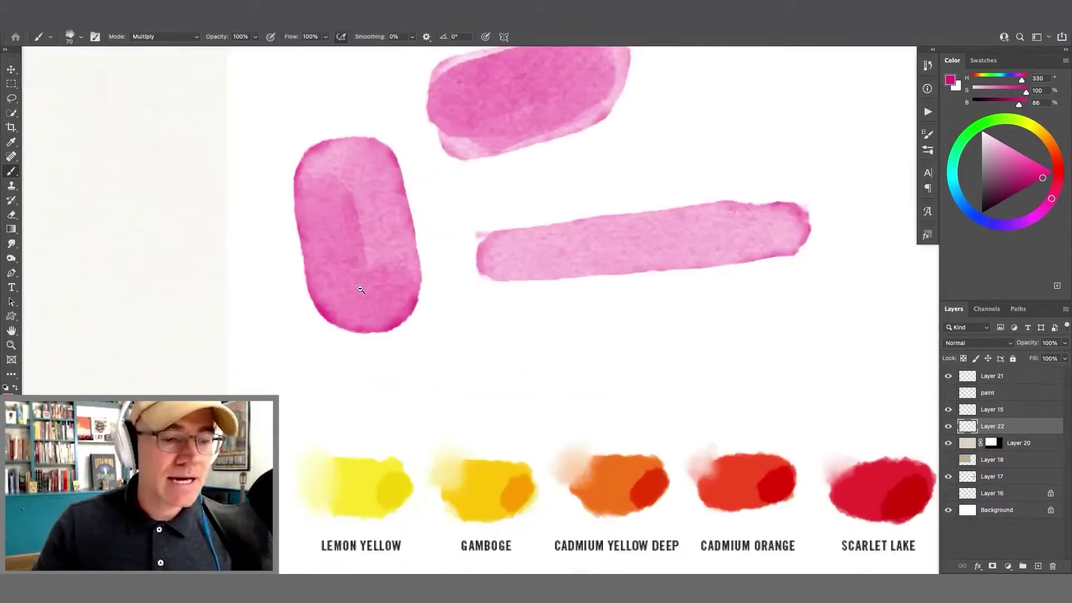
{"action": "scroll", "coordinate": [360, 289], "scroll_direction": "down", "scroll_amount": 3}
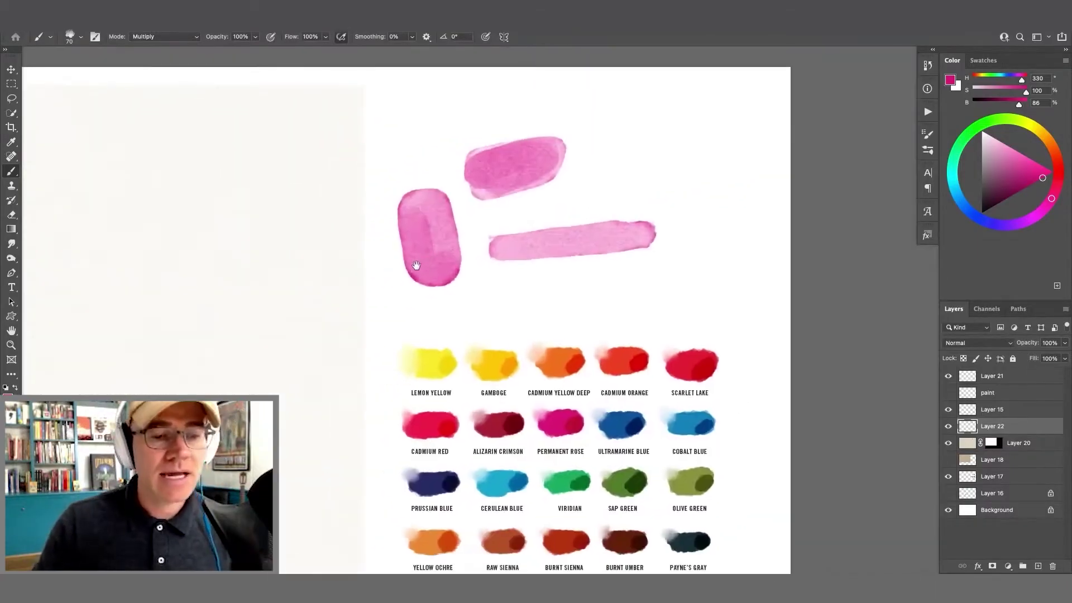
- Paint more pink patches with varying pen pressure and a vertical stroke crossing the long horizontal one
{"action": "mouse_move", "coordinate": [421, 152]}
{"action": "left_mouse_down"}
{"action": "mouse_move", "coordinate": [395, 138]}
{"action": "mouse_move", "coordinate": [397, 154]}
{"action": "mouse_move", "coordinate": [419, 154]}
{"action": "left_mouse_up"}
{"action": "mouse_move", "coordinate": [639, 125]}
{"action": "left_mouse_down"}
{"action": "mouse_move", "coordinate": [607, 124]}
{"action": "mouse_move", "coordinate": [609, 144]}
{"action": "mouse_move", "coordinate": [626, 147]}
{"action": "mouse_move", "coordinate": [649, 126]}
{"action": "mouse_move", "coordinate": [627, 132]}
{"action": "left_mouse_up"}
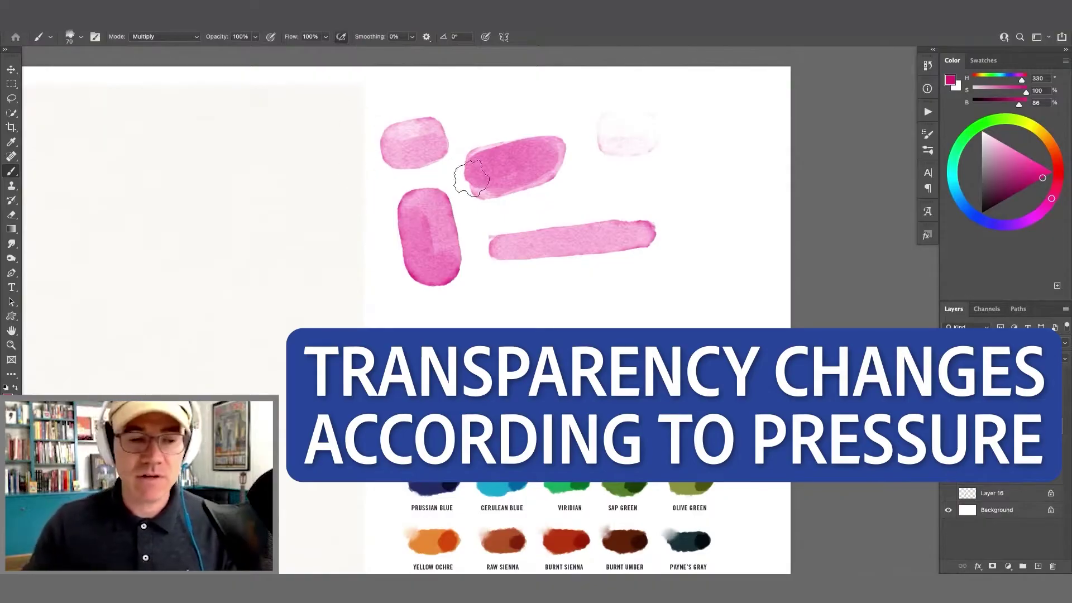
{"action": "left_click_drag", "start_coordinate": [505, 197], "coordinate": [415, 230]}
{"action": "mouse_move", "coordinate": [528, 210]}
{"action": "left_mouse_down"}
{"action": "mouse_move", "coordinate": [514, 219]}
{"action": "mouse_move", "coordinate": [524, 217]}
{"action": "left_mouse_up"}
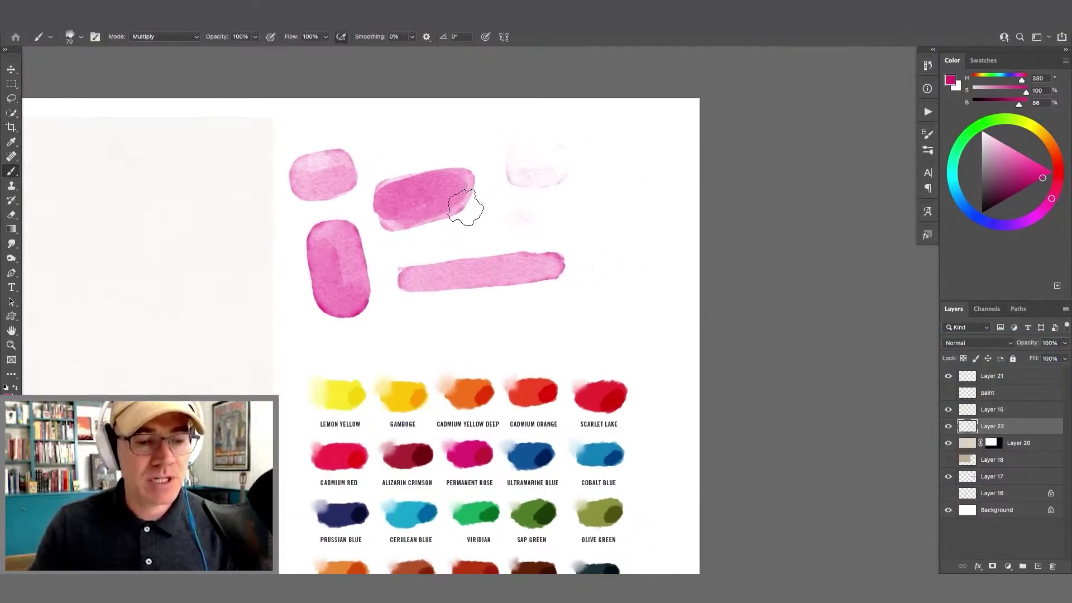
{"action": "left_click_drag", "start_coordinate": [375, 217], "coordinate": [496, 187]}
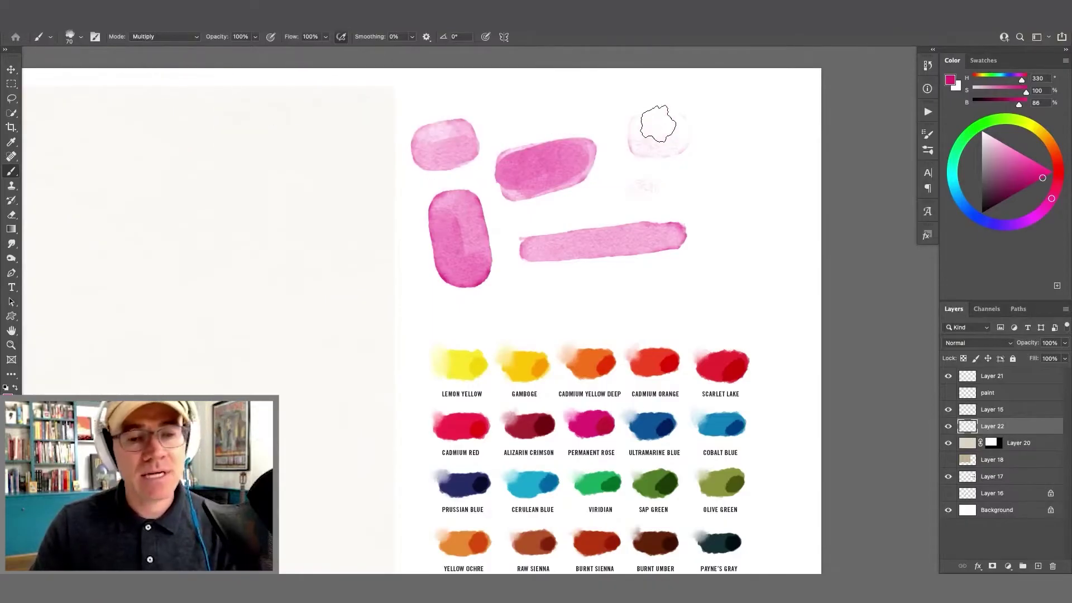
{"action": "mouse_move", "coordinate": [653, 114]}
{"action": "left_mouse_down"}
{"action": "mouse_move", "coordinate": [650, 105]}
{"action": "mouse_move", "coordinate": [667, 259]}
{"action": "left_mouse_up"}
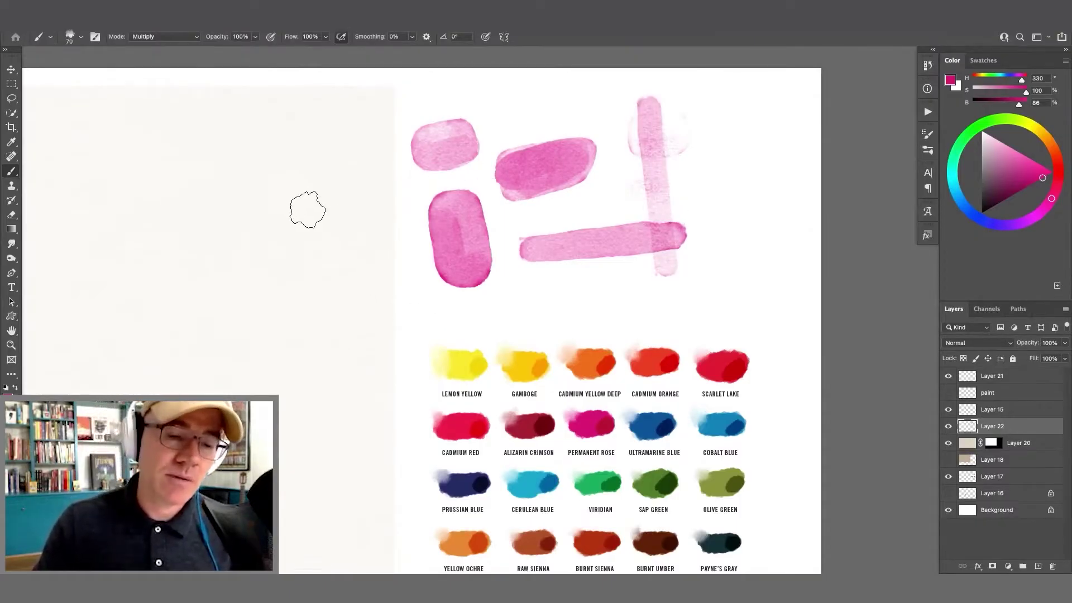
- Set the foreground color to a muted blue (H 236, S 44, B 70) and clear the pink test strokes
{"action": "left_click", "coordinate": [976, 216]}
{"action": "mouse_move", "coordinate": [1027, 177]}
{"action": "left_mouse_down"}
{"action": "mouse_move", "coordinate": [1013, 161]}
{"action": "mouse_move", "coordinate": [1004, 168]}
{"action": "left_mouse_up"}
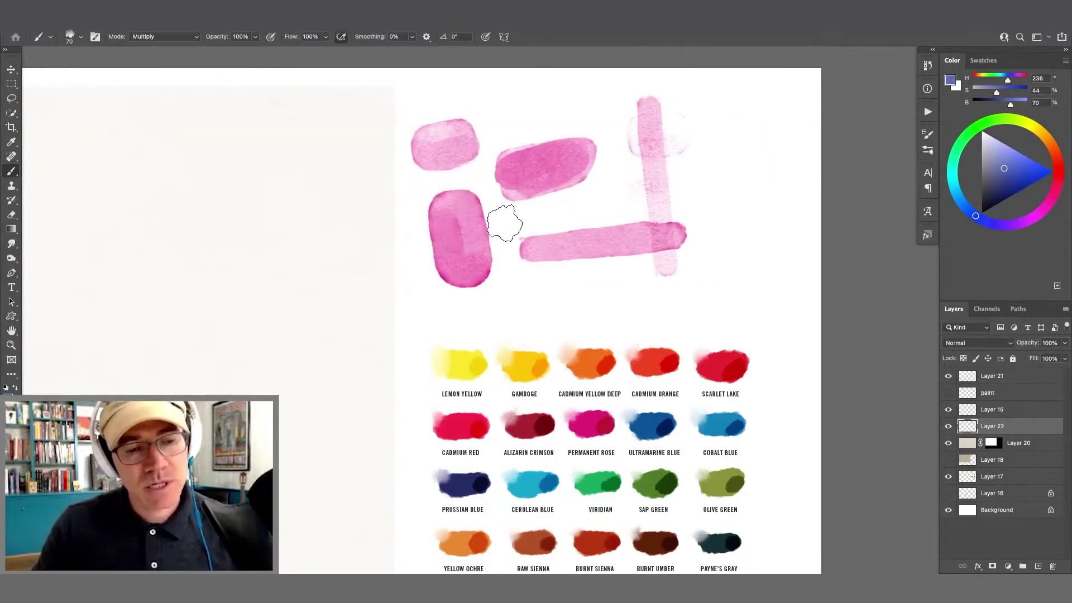
{"action": "mouse_move", "coordinate": [507, 221]}
{"action": "left_mouse_down"}
{"action": "mouse_move", "coordinate": [420, 236]}
{"action": "mouse_move", "coordinate": [451, 227]}
{"action": "left_mouse_up"}
{"action": "left_click", "coordinate": [449, 256]}
{"action": "left_click", "coordinate": [430, 292], "text": "alt"}
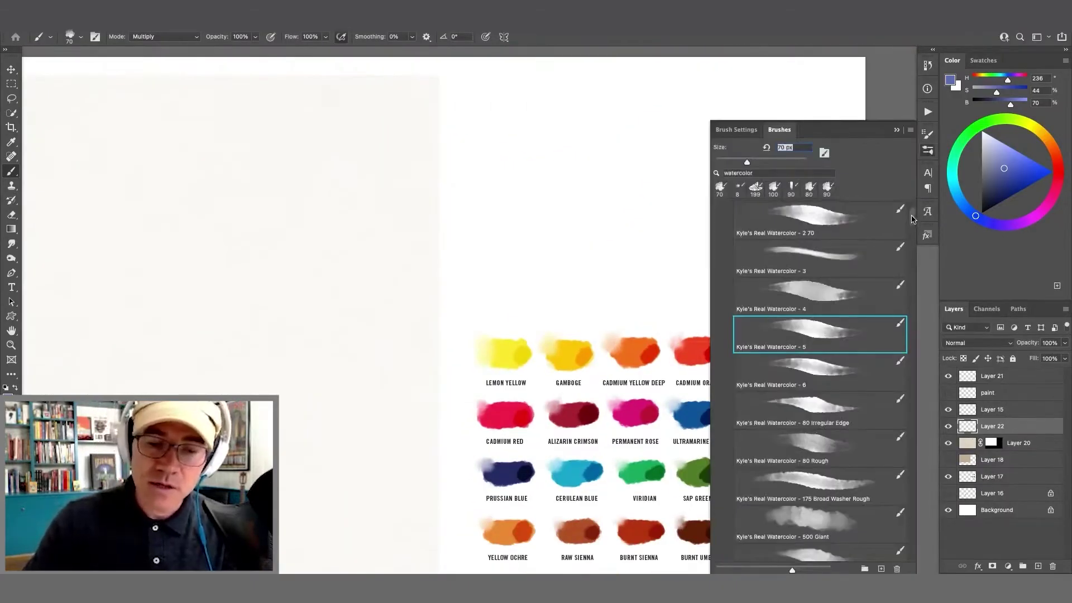
- Choose the Kyle's Real Watercolor - Natural Edge Painter 2 brush from the watercolor brush set
{"action": "scroll", "coordinate": [763, 339], "scroll_direction": "down", "scroll_amount": 15}
{"action": "scroll", "coordinate": [764, 339], "scroll_direction": "down", "scroll_amount": 10}
{"action": "scroll", "coordinate": [732, 435], "scroll_direction": "down", "scroll_amount": 10}
{"action": "scroll", "coordinate": [730, 468], "scroll_direction": "up", "scroll_amount": 20}
{"action": "left_click", "coordinate": [815, 362]}
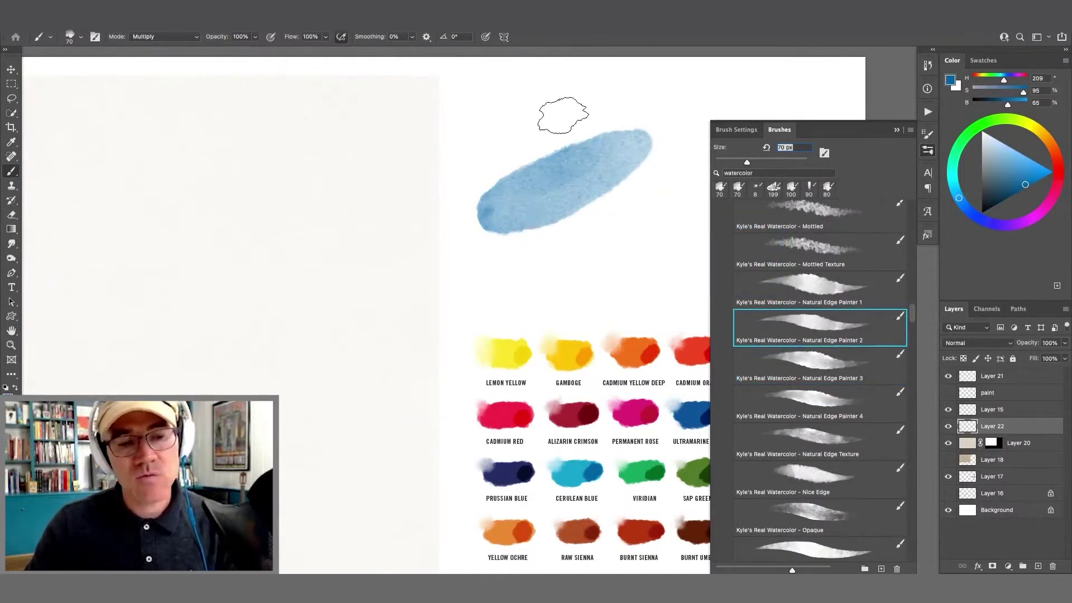
- Paint three broad test strokes in blue (H 209, S 95, B 65) above the palette and clear them from the layer
{"action": "left_click", "coordinate": [541, 207], "text": "super"}
{"action": "left_click_drag", "start_coordinate": [377, 233], "coordinate": [310, 259]}
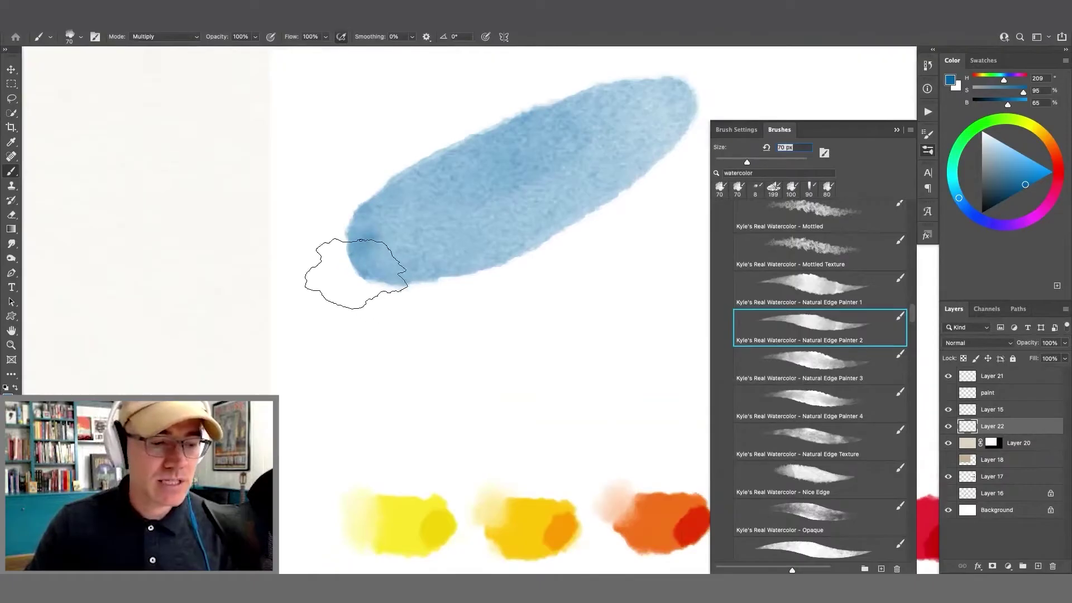
{"action": "scroll", "coordinate": [378, 233], "scroll_direction": "down", "scroll_amount": 3}
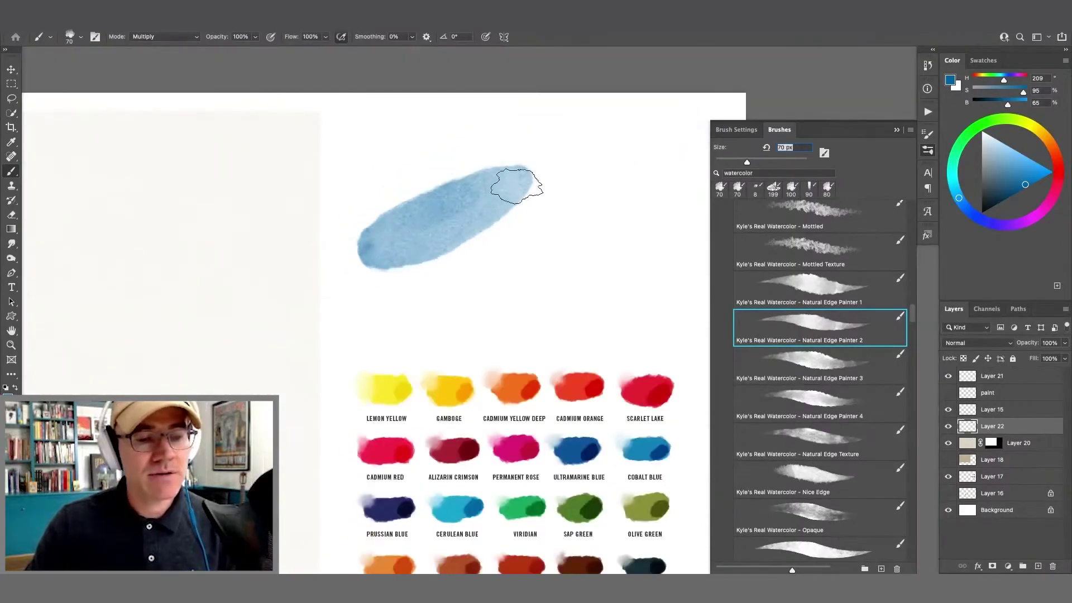
{"action": "left_click_drag", "start_coordinate": [578, 261], "coordinate": [413, 306]}
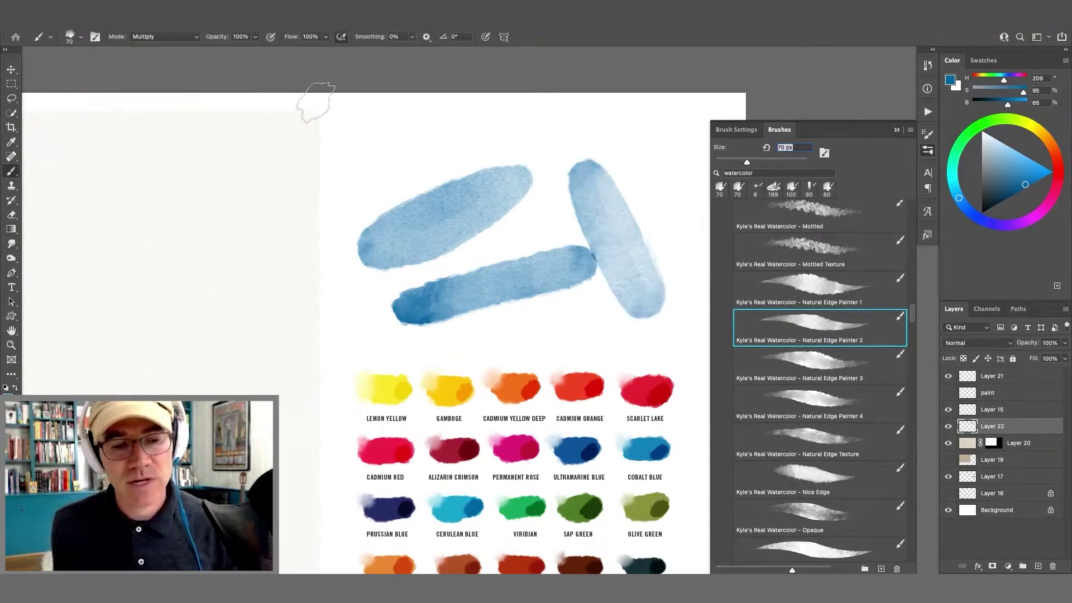
{"action": "key", "text": "BackSpace"}
- Paint a rounded blue patch above the palette, layering overlapping strokes to build up tone and paper texture
{"action": "mouse_move", "coordinate": [503, 201]}
{"action": "left_mouse_down"}
{"action": "mouse_move", "coordinate": [437, 199]}
{"action": "mouse_move", "coordinate": [434, 238]}
{"action": "mouse_move", "coordinate": [424, 203]}
{"action": "mouse_move", "coordinate": [416, 231]}
{"action": "mouse_move", "coordinate": [457, 240]}
{"action": "mouse_move", "coordinate": [489, 239]}
{"action": "mouse_move", "coordinate": [510, 214]}
{"action": "mouse_move", "coordinate": [495, 191]}
{"action": "mouse_move", "coordinate": [414, 202]}
{"action": "left_mouse_up"}
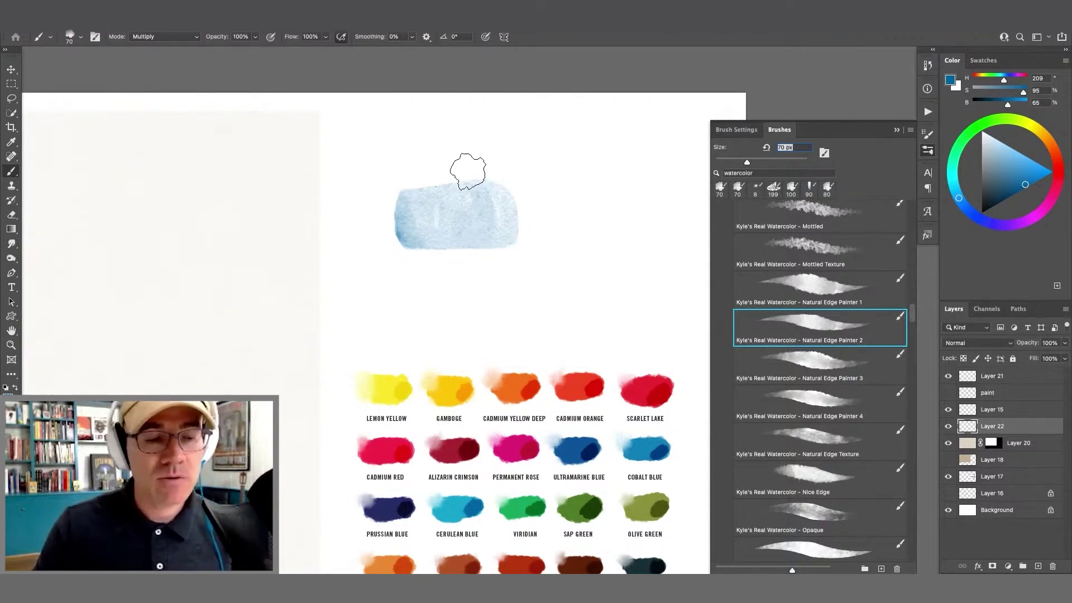
{"action": "mouse_move", "coordinate": [468, 172]}
{"action": "left_mouse_down"}
{"action": "mouse_move", "coordinate": [497, 193]}
{"action": "mouse_move", "coordinate": [452, 195]}
{"action": "mouse_move", "coordinate": [481, 207]}
{"action": "mouse_move", "coordinate": [487, 229]}
{"action": "mouse_move", "coordinate": [449, 220]}
{"action": "mouse_move", "coordinate": [437, 195]}
{"action": "mouse_move", "coordinate": [430, 211]}
{"action": "mouse_move", "coordinate": [450, 232]}
{"action": "mouse_move", "coordinate": [422, 218]}
{"action": "left_mouse_up"}
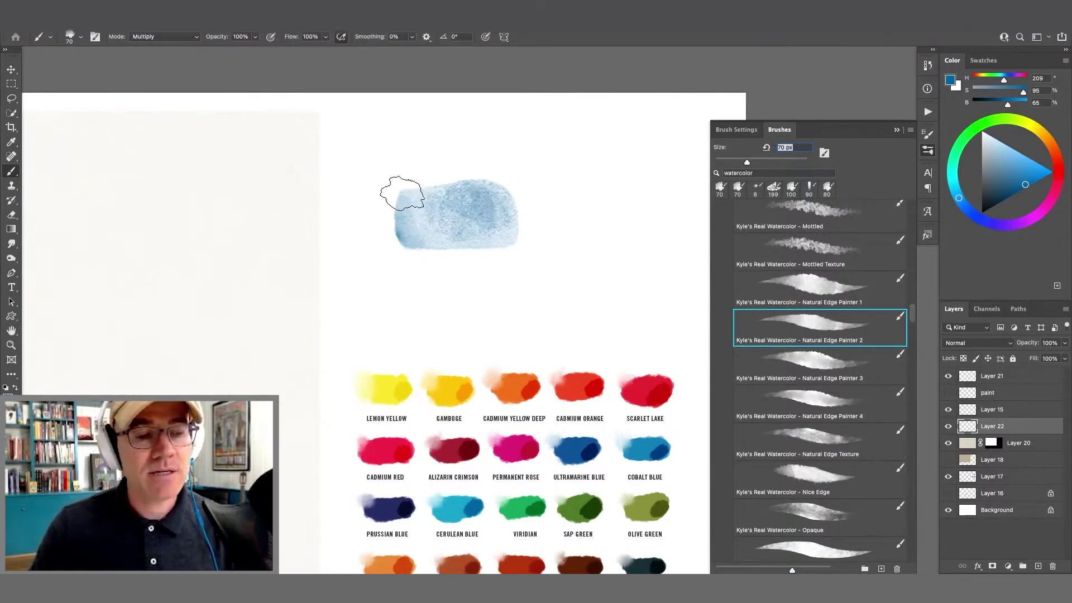
{"action": "mouse_move", "coordinate": [401, 183]}
{"action": "left_mouse_down"}
{"action": "mouse_move", "coordinate": [483, 175]}
{"action": "mouse_move", "coordinate": [503, 187]}
{"action": "mouse_move", "coordinate": [487, 148]}
{"action": "mouse_move", "coordinate": [407, 154]}
{"action": "mouse_move", "coordinate": [420, 166]}
{"action": "mouse_move", "coordinate": [471, 159]}
{"action": "mouse_move", "coordinate": [455, 181]}
{"action": "mouse_move", "coordinate": [479, 176]}
{"action": "mouse_move", "coordinate": [501, 193]}
{"action": "mouse_move", "coordinate": [412, 194]}
{"action": "mouse_move", "coordinate": [402, 167]}
{"action": "mouse_move", "coordinate": [400, 187]}
{"action": "mouse_move", "coordinate": [402, 160]}
{"action": "mouse_move", "coordinate": [417, 151]}
{"action": "mouse_move", "coordinate": [400, 181]}
{"action": "mouse_move", "coordinate": [411, 180]}
{"action": "mouse_move", "coordinate": [411, 201]}
{"action": "mouse_move", "coordinate": [498, 176]}
{"action": "mouse_move", "coordinate": [506, 208]}
{"action": "mouse_move", "coordinate": [491, 153]}
{"action": "mouse_move", "coordinate": [508, 215]}
{"action": "left_mouse_up"}
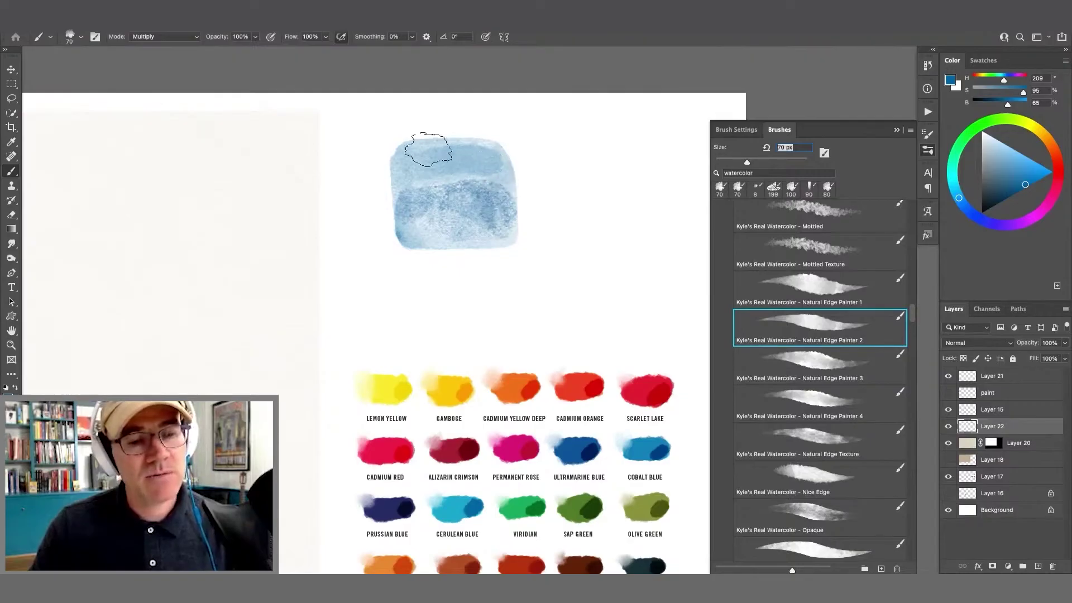
{"action": "left_click_drag", "start_coordinate": [443, 203], "coordinate": [407, 252]}
{"action": "left_click", "coordinate": [420, 244], "text": "super"}
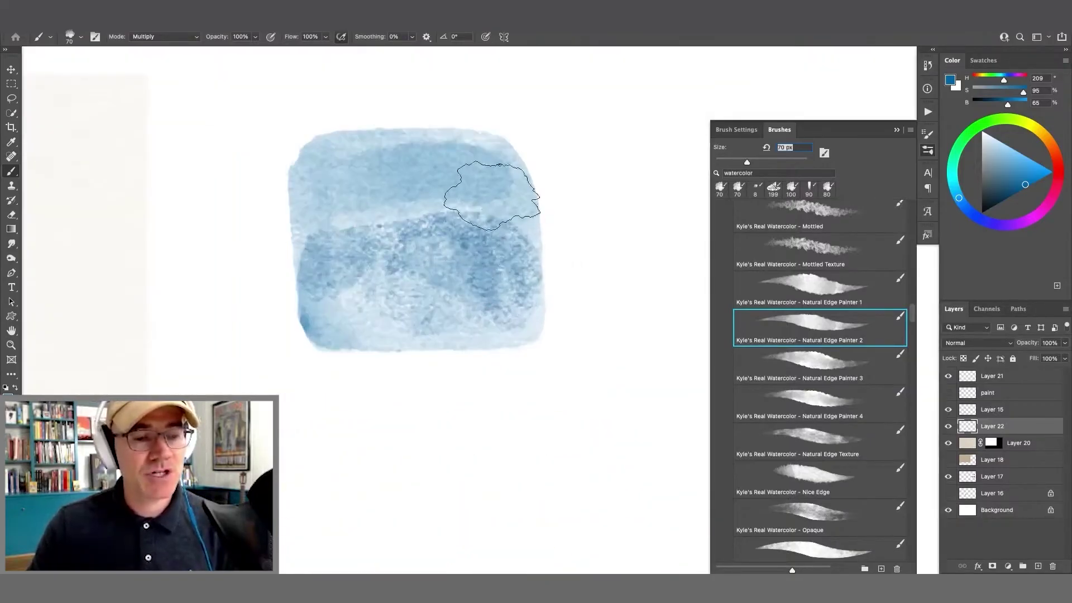
- Build up darker blue strokes across the patch's upper half and along its left and right sides
{"action": "mouse_move", "coordinate": [492, 195]}
{"action": "left_mouse_down"}
{"action": "mouse_move", "coordinate": [514, 202]}
{"action": "mouse_move", "coordinate": [520, 220]}
{"action": "left_mouse_up"}
{"action": "key", "text": "ctrl+z"}
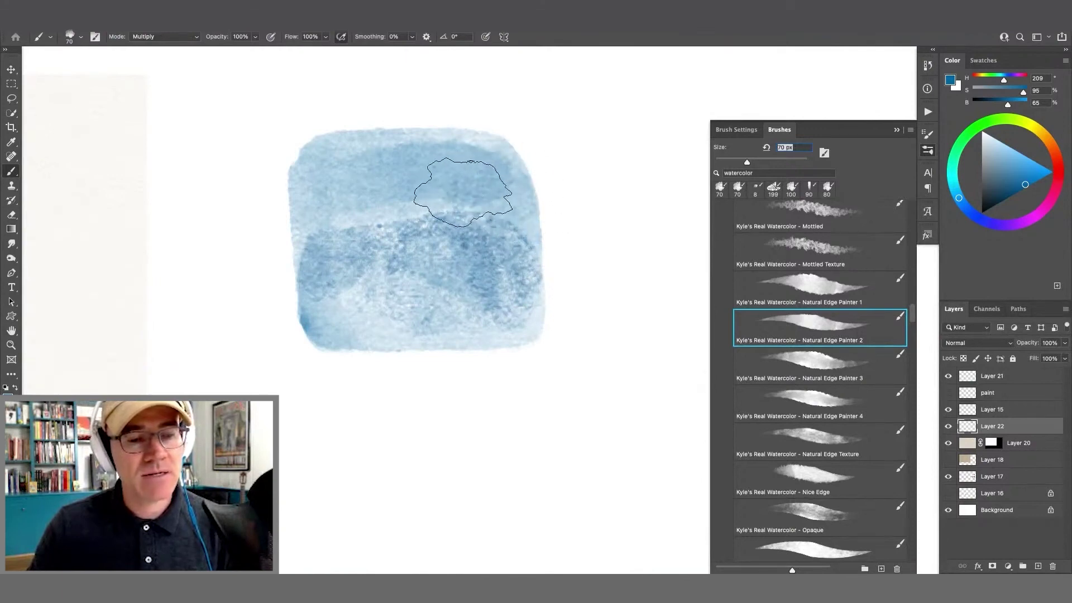
{"action": "left_click", "coordinate": [519, 217]}
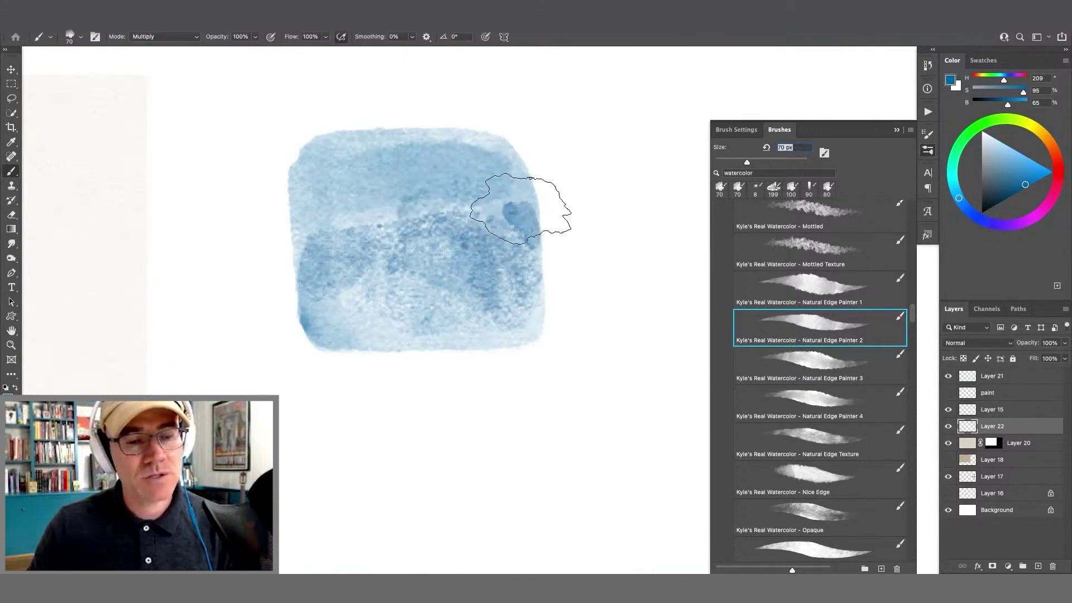
{"action": "mouse_move", "coordinate": [512, 207]}
{"action": "left_mouse_down"}
{"action": "mouse_move", "coordinate": [480, 198]}
{"action": "mouse_move", "coordinate": [507, 188]}
{"action": "mouse_move", "coordinate": [523, 207]}
{"action": "mouse_move", "coordinate": [494, 191]}
{"action": "mouse_move", "coordinate": [481, 169]}
{"action": "left_mouse_up"}
{"action": "mouse_move", "coordinate": [335, 211]}
{"action": "left_mouse_down"}
{"action": "mouse_move", "coordinate": [368, 214]}
{"action": "mouse_move", "coordinate": [316, 219]}
{"action": "mouse_move", "coordinate": [375, 212]}
{"action": "mouse_move", "coordinate": [316, 202]}
{"action": "mouse_move", "coordinate": [300, 249]}
{"action": "mouse_move", "coordinate": [304, 192]}
{"action": "mouse_move", "coordinate": [335, 186]}
{"action": "mouse_move", "coordinate": [340, 210]}
{"action": "left_mouse_up"}
{"action": "mouse_move", "coordinate": [272, 261]}
{"action": "left_mouse_down"}
{"action": "mouse_move", "coordinate": [296, 227]}
{"action": "mouse_move", "coordinate": [282, 218]}
{"action": "left_mouse_up"}
{"action": "left_click", "coordinate": [331, 291], "text": "alt+super"}
{"action": "left_click_drag", "start_coordinate": [331, 291], "coordinate": [330, 271]}
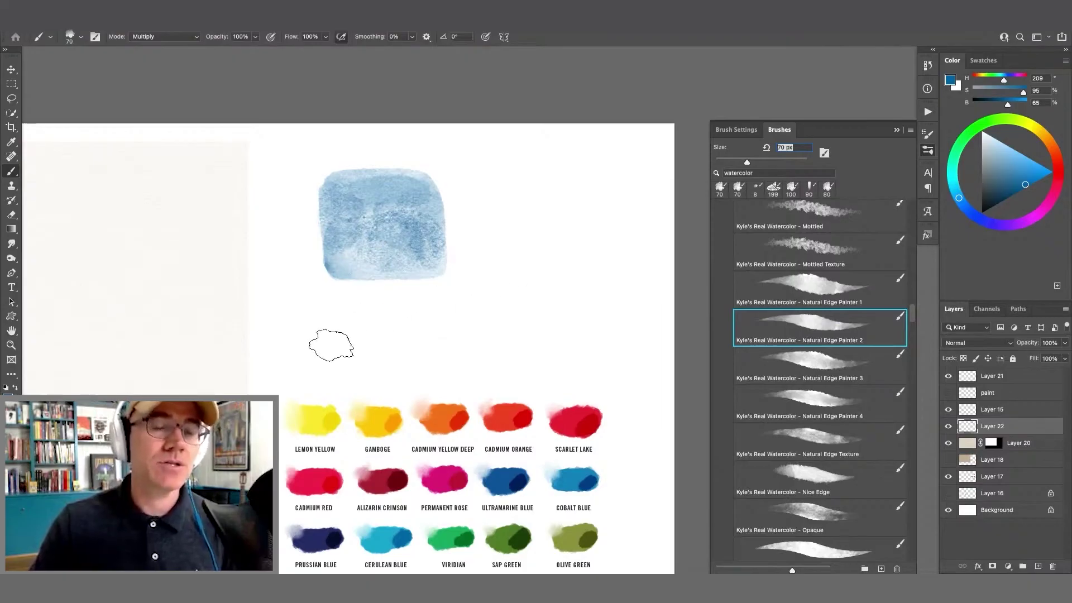
{"action": "left_click", "coordinate": [352, 285], "text": "super"}
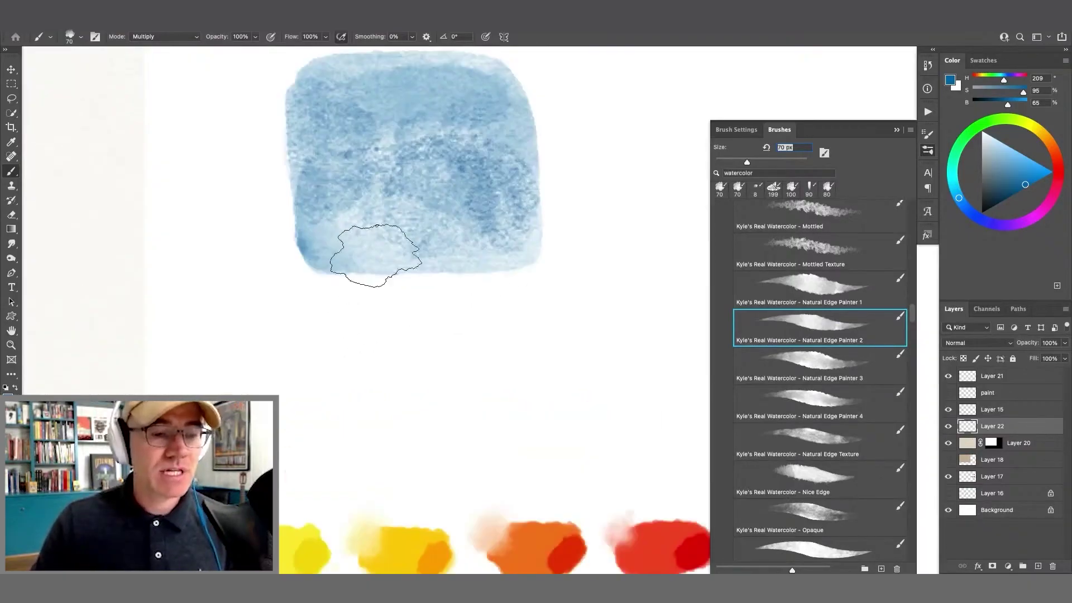
{"action": "left_click", "coordinate": [373, 295]}
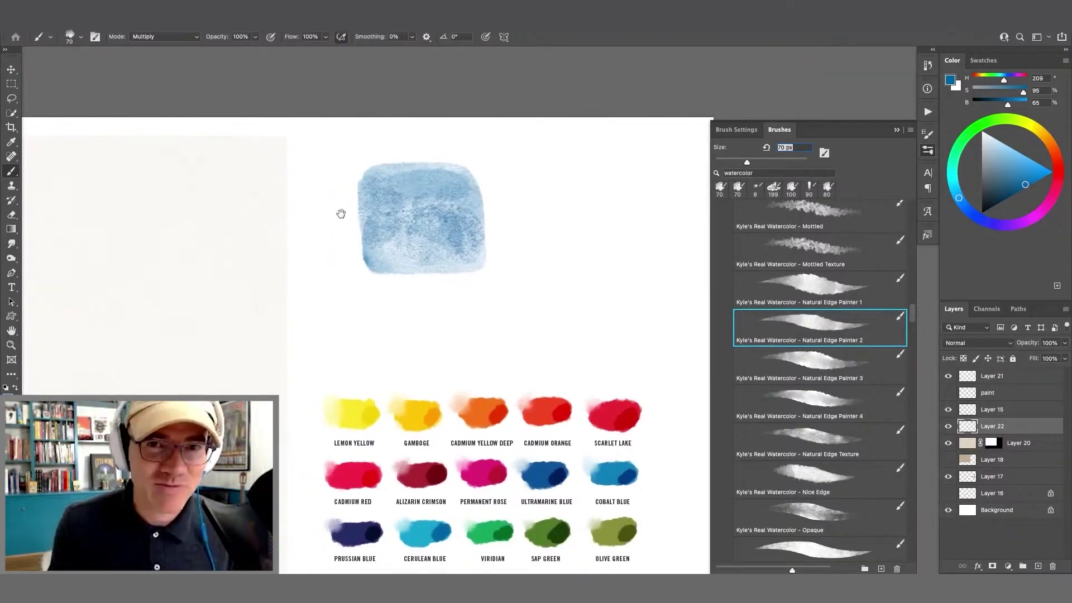